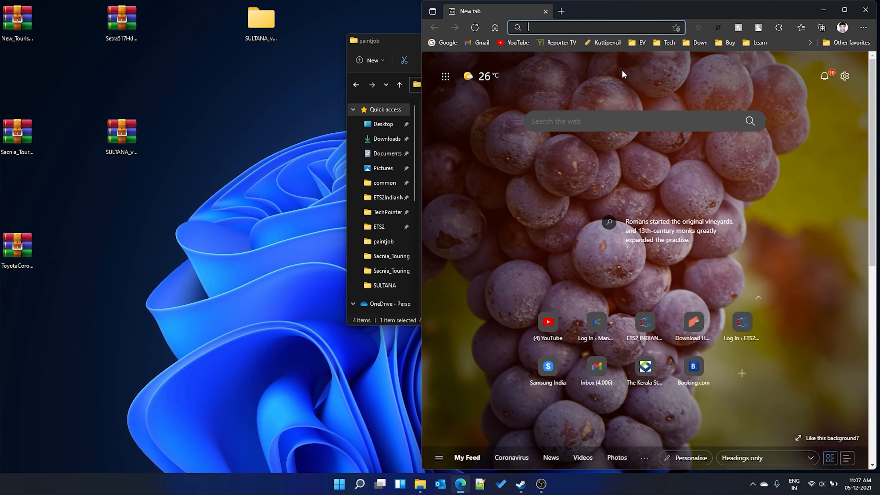
# - Search the web for "dds plugin for photoshop" and review the NVIDIA Texture Tools Exporter page's downloads section, closing the browser when finished
pyautogui.write('dds')
pyautogui.press('Return')
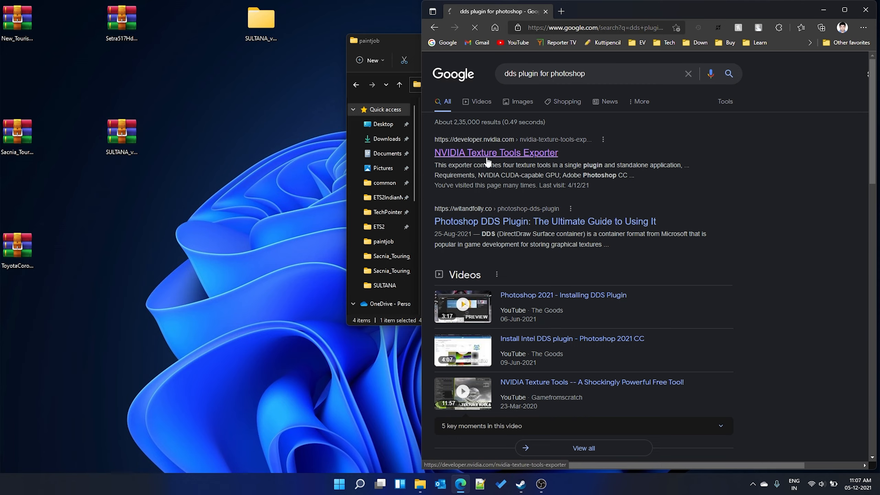
pyautogui.click(845, 9)
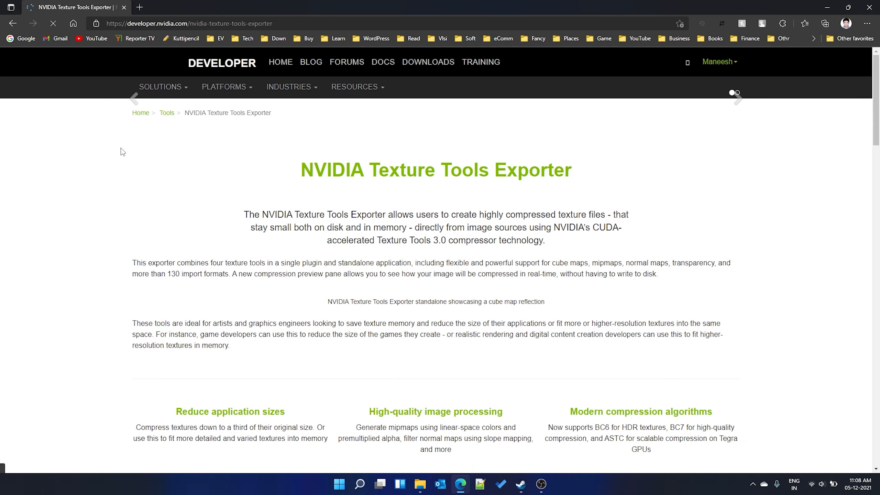
pyautogui.scroll(-8, 530, 238)
pyautogui.scroll(-3, 520, 251)
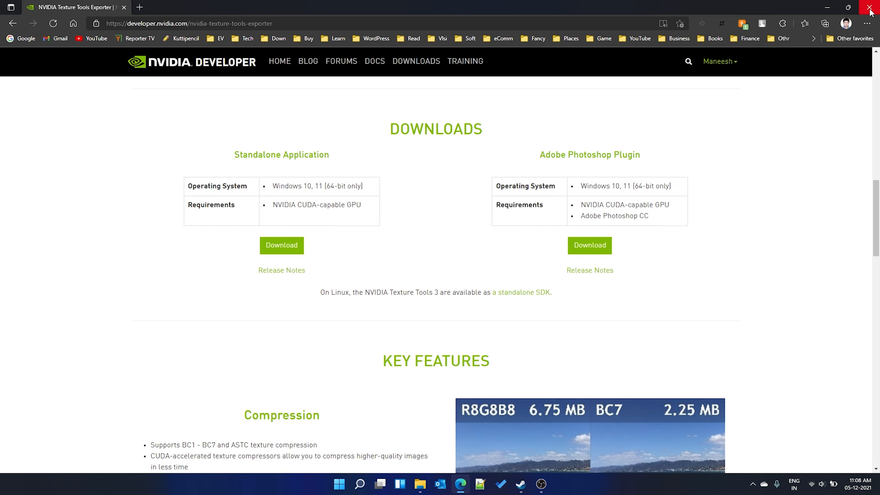
pyautogui.click(833, 11)
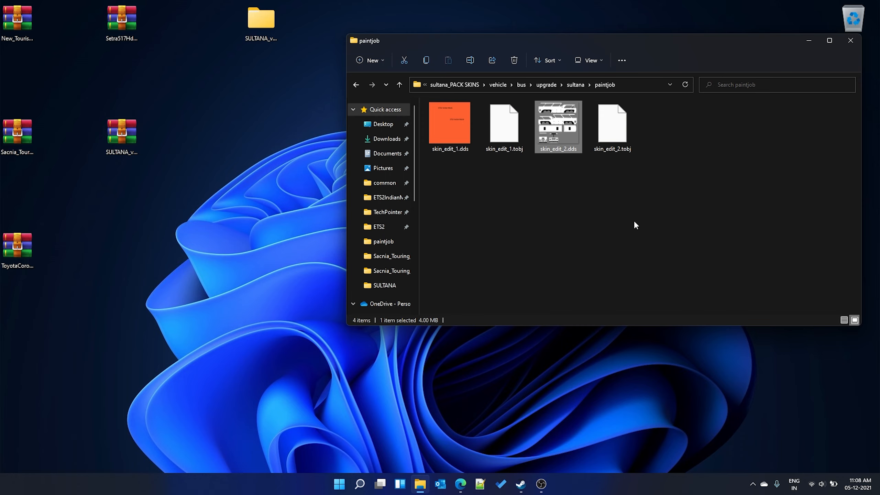
# - Open skin_edit_2.dds from the paintjob folder in Adobe Photoshop 2021, accepting the default DDS read properties
pyautogui.rightClick(551, 123)
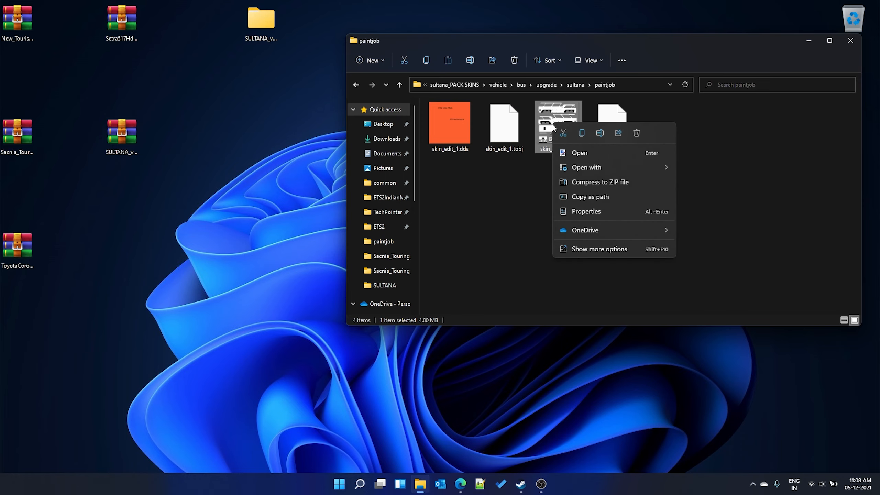
pyautogui.moveTo(590, 168)
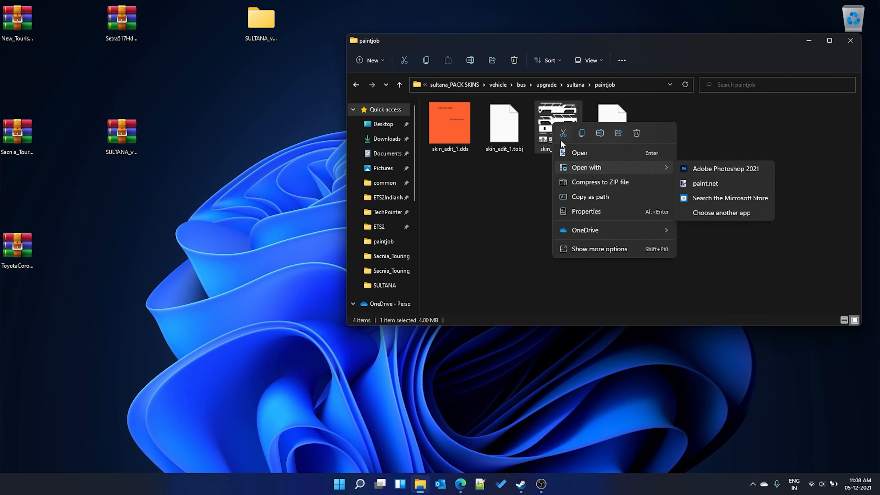
pyautogui.click(701, 169)
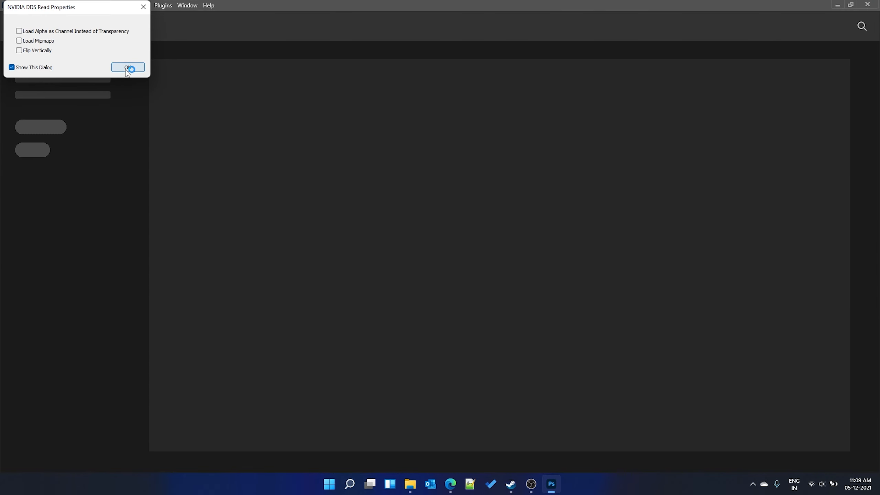
pyautogui.click(128, 68)
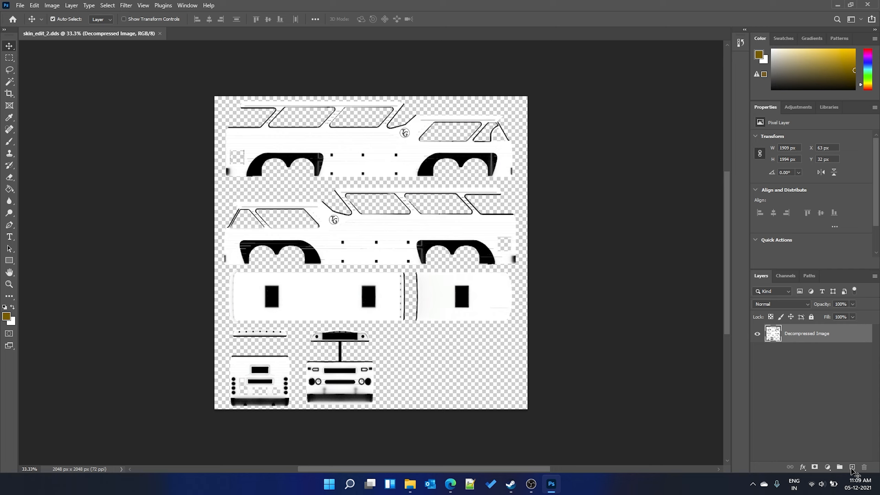
# - Fill a new layer above the bus template with the brown foreground colour and hide that layer
pyautogui.click(853, 468)
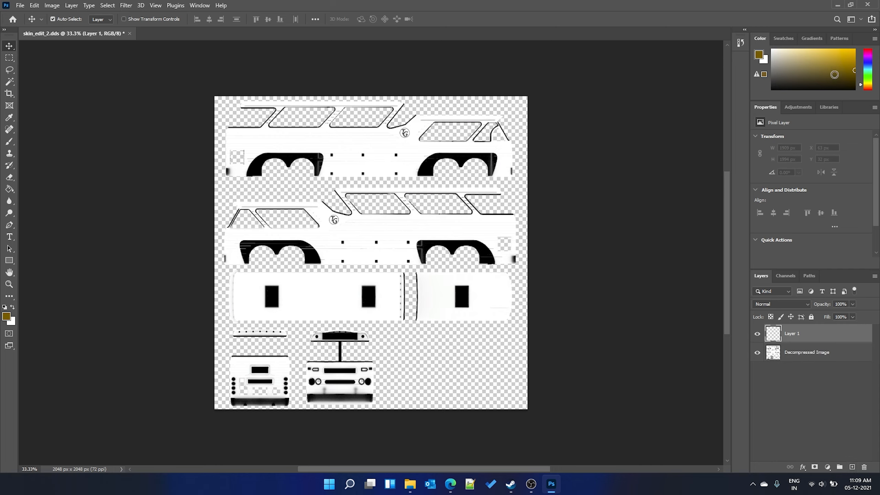
pyautogui.press('g')
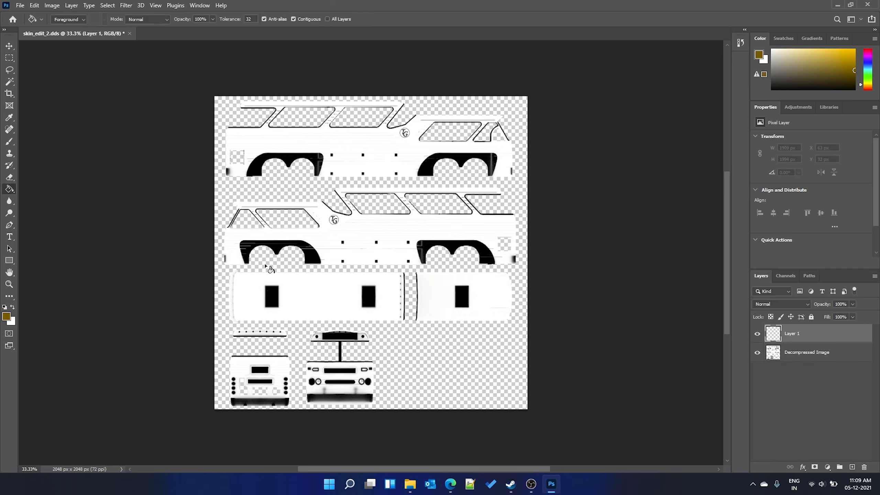
pyautogui.click(444, 368)
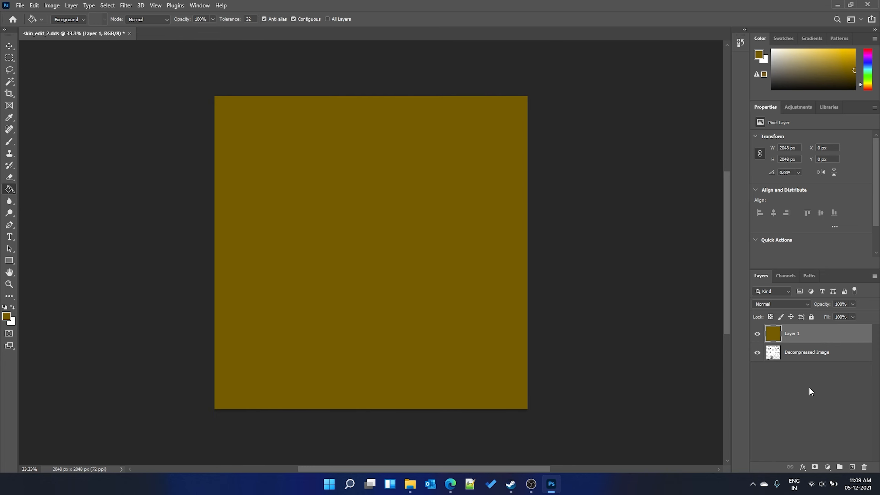
pyautogui.click(757, 334)
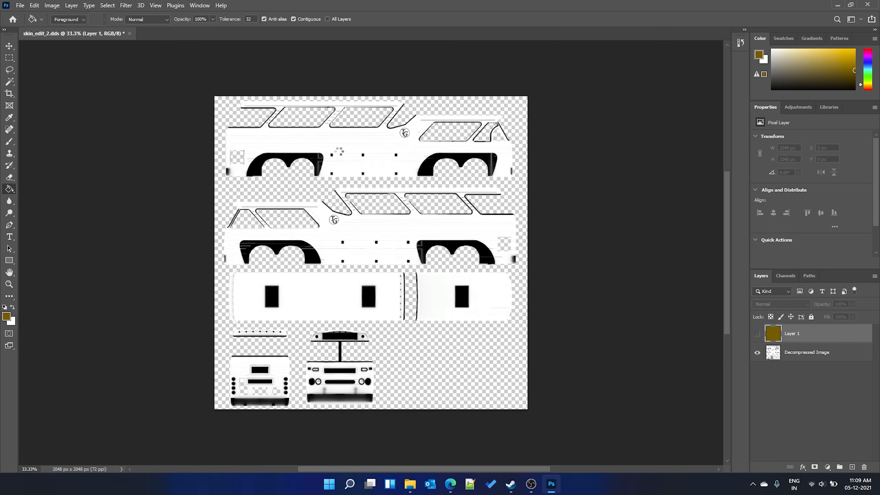
pyautogui.press('t')
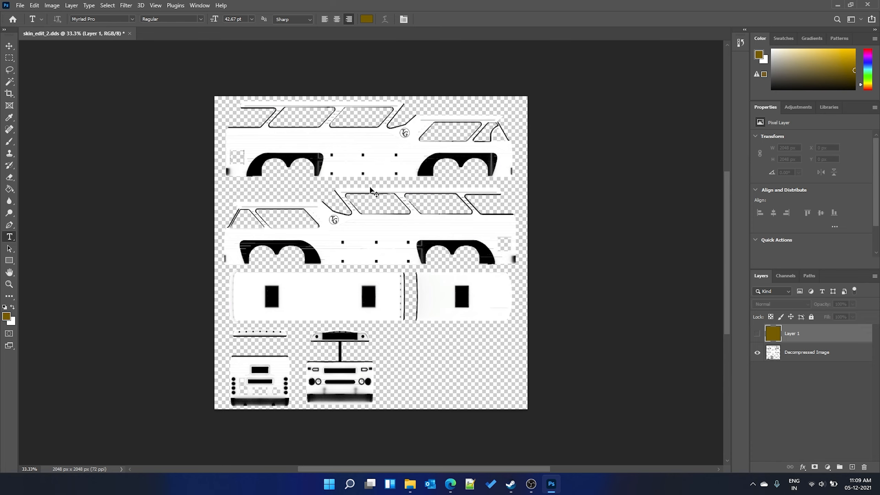
# - Open skin_edit_1.dds with the default DDS read properties and copy its artwork into the skin_edit_2.dds document as the top layer
pyautogui.hotkey('ctrl', 'o')
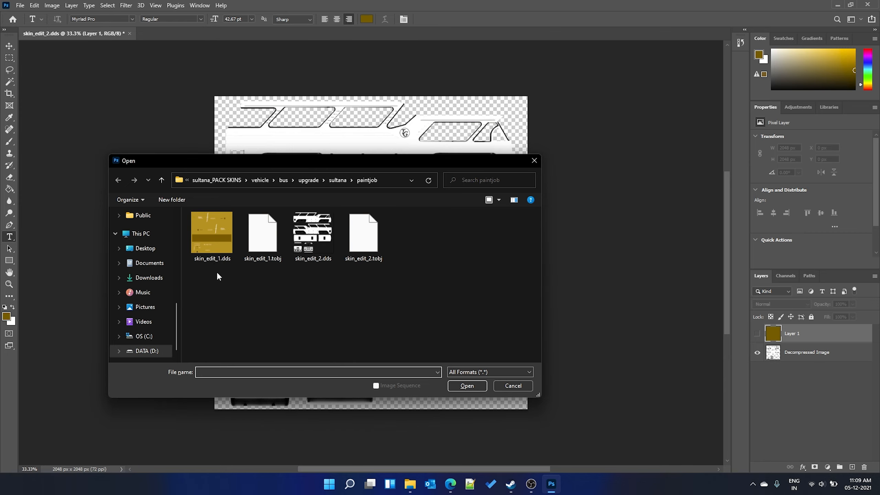
pyautogui.click(222, 246)
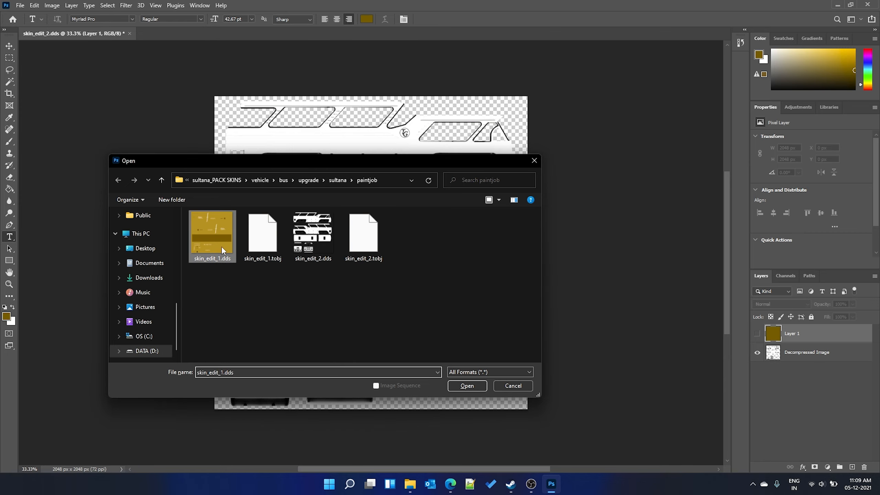
pyautogui.doubleClick(211, 251)
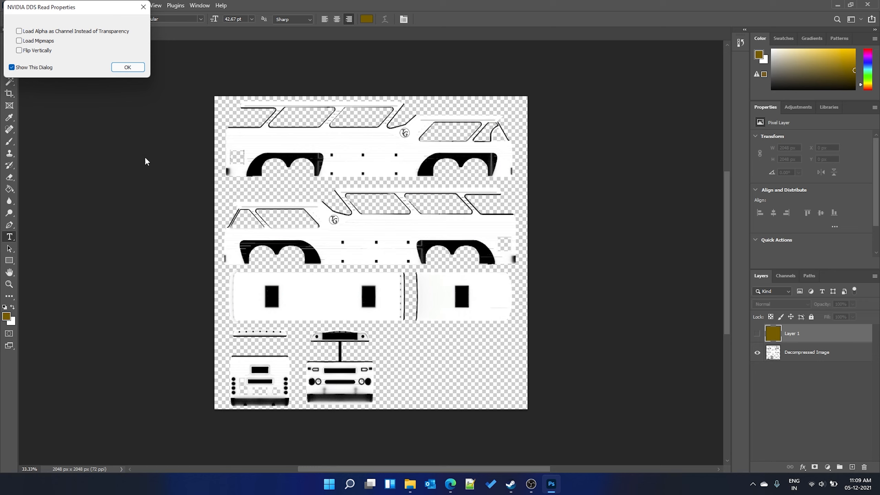
pyautogui.click(129, 69)
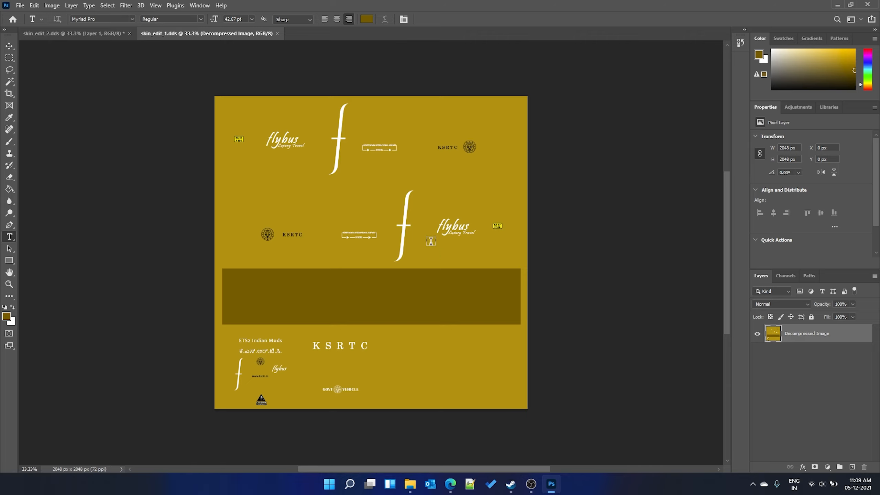
pyautogui.press('v')
pyautogui.moveTo(395, 223); pyautogui.dragTo(350, 209)
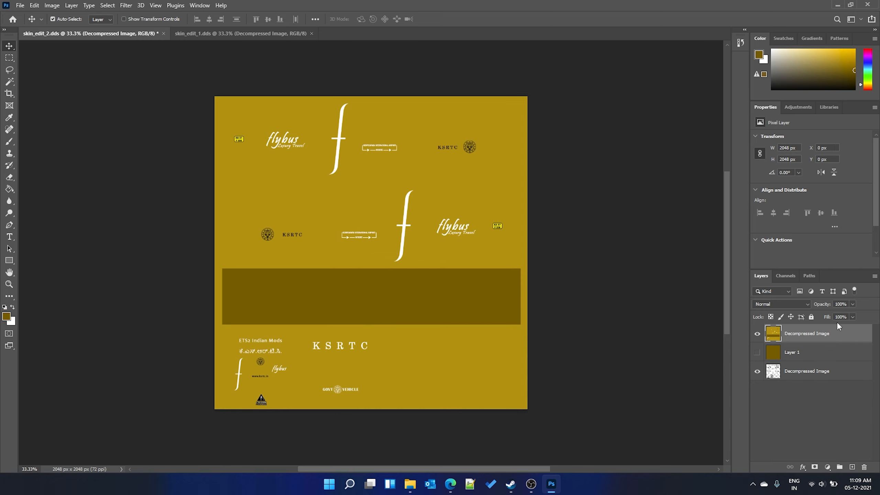
# - Lower the top artwork layer's opacity to 50% to compare it with the bus template, and restore it to 100%
pyautogui.click(853, 304)
pyautogui.click(832, 315)
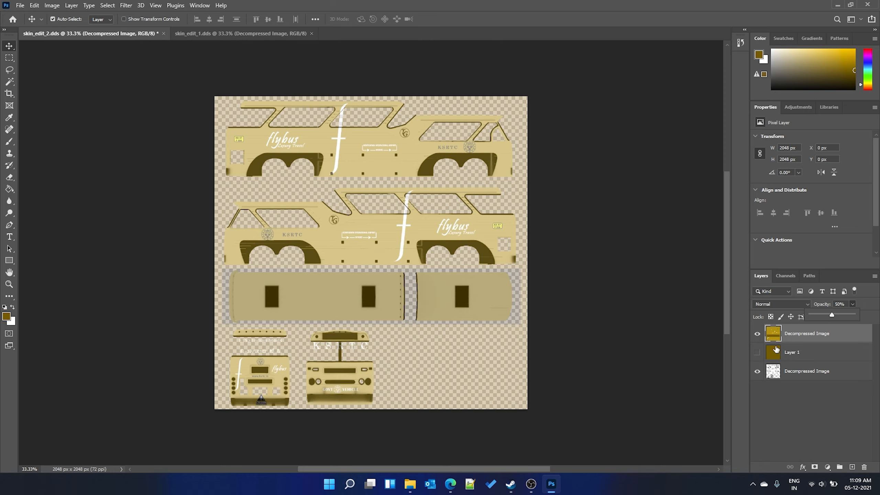
pyautogui.click(832, 325)
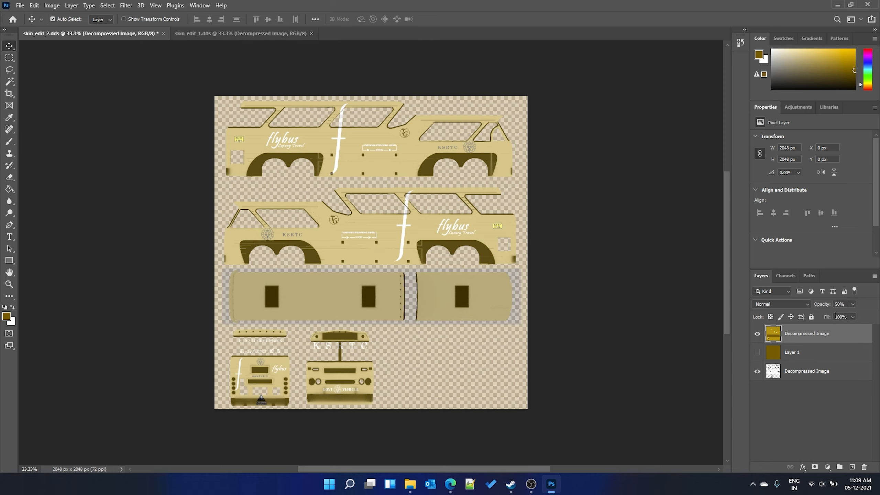
pyautogui.click(853, 305)
pyautogui.moveTo(852, 316); pyautogui.dragTo(877, 316)
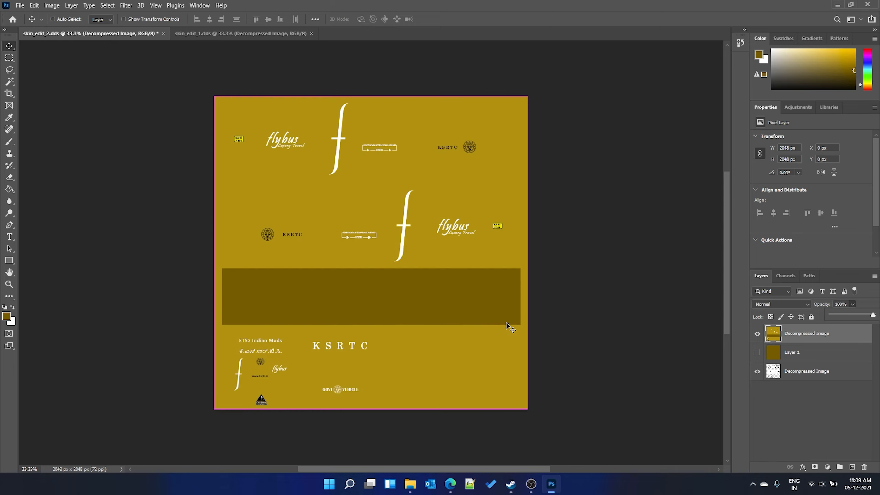
pyautogui.hotkey('ctrl', 'shift', 's')
pyautogui.press('Escape')
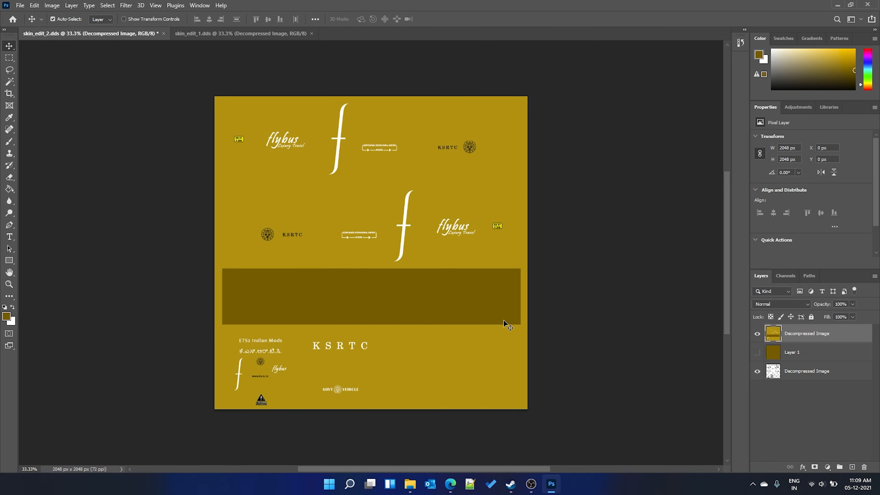
pyautogui.click(19, 6)
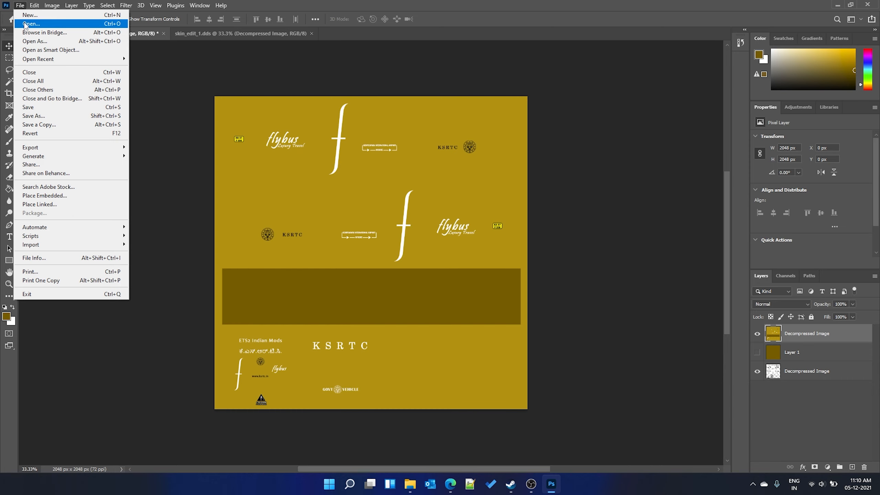
pyautogui.click(859, 457)
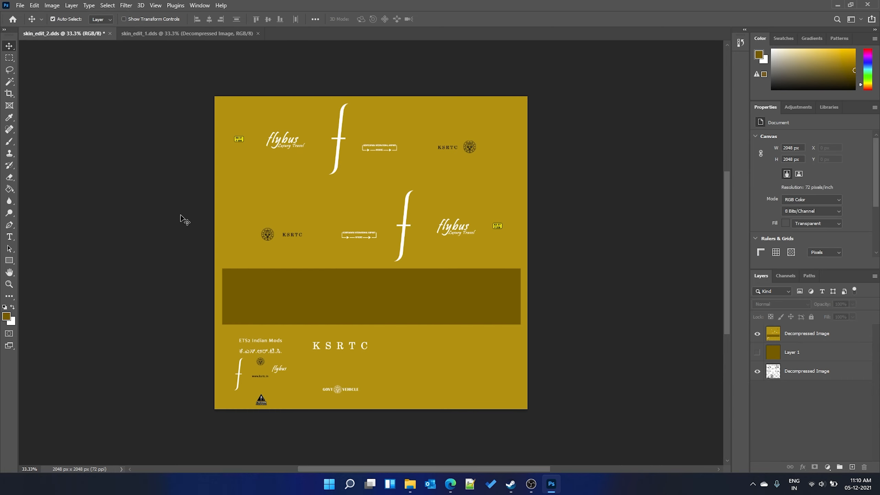
# - Save a copy of the document over the existing skin_edit_2.dds in the paintjob folder, using the DDS - NVIDIA Texture Tools Exporter format
pyautogui.click(19, 5)
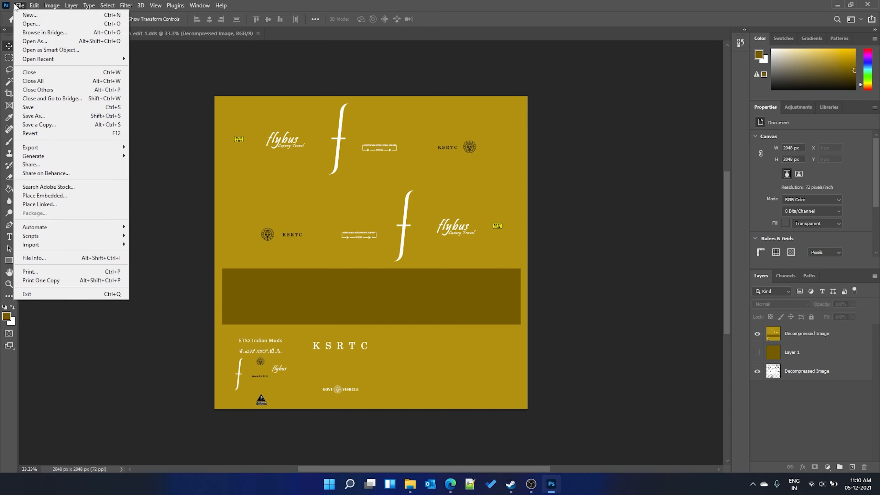
pyautogui.click(39, 125)
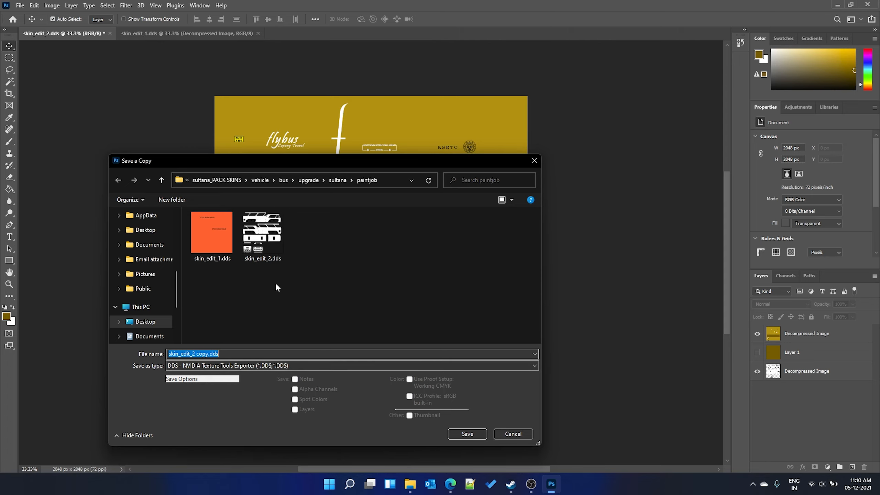
pyautogui.click(273, 252)
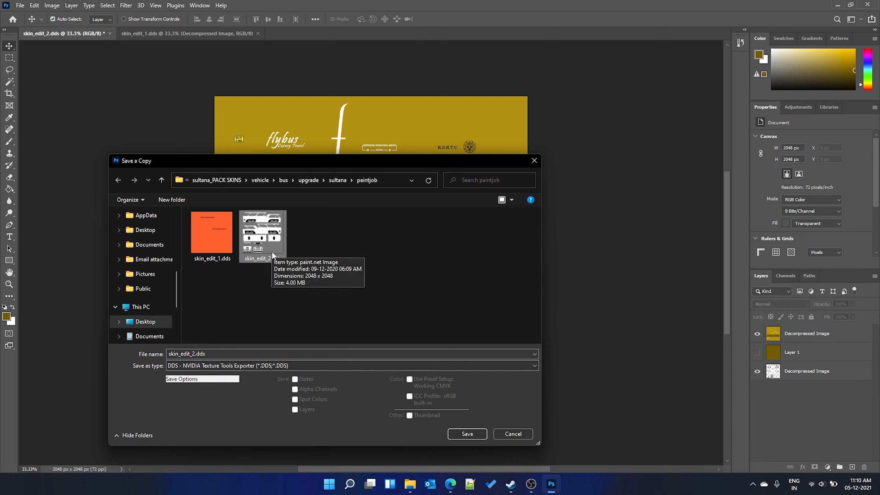
pyautogui.click(234, 367)
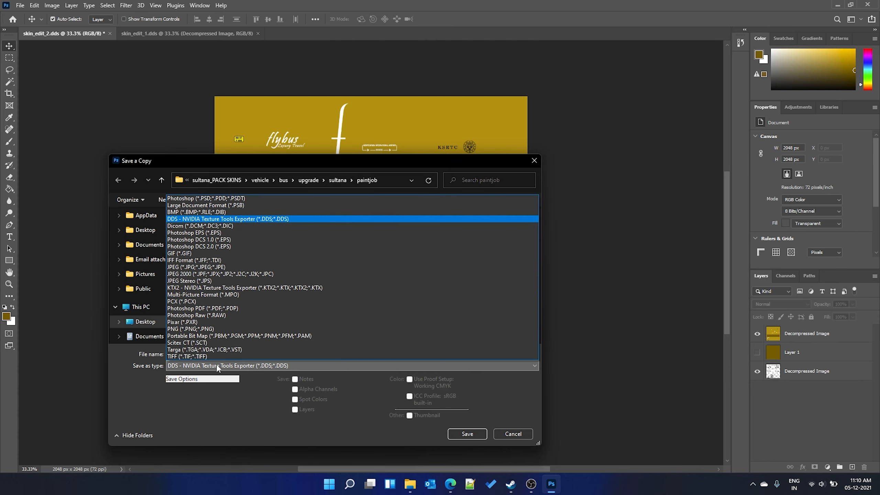
pyautogui.click(215, 219)
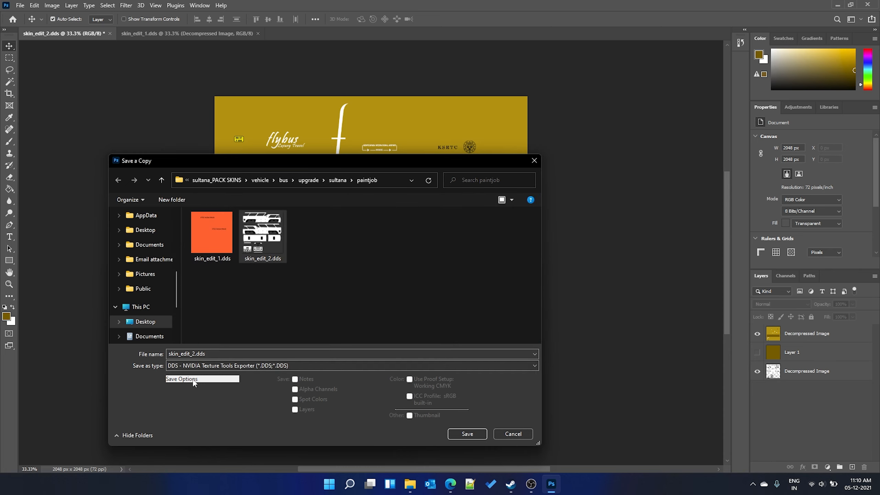
pyautogui.click(467, 434)
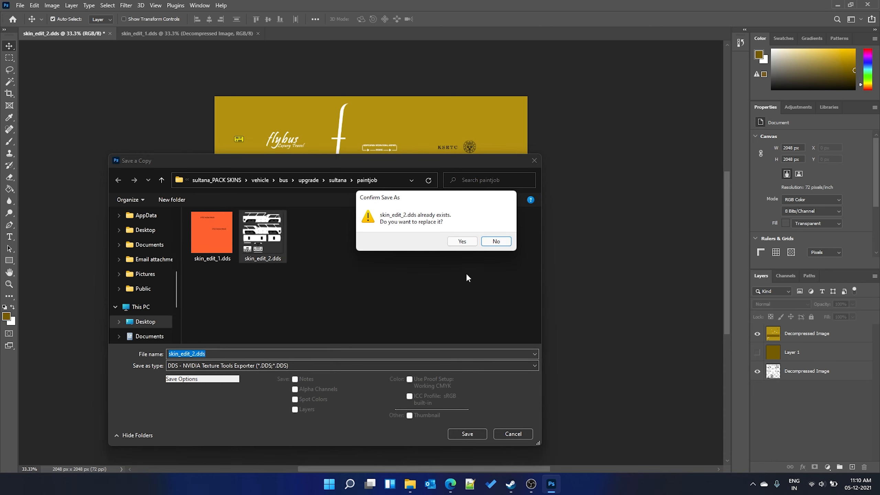
pyautogui.click(462, 241)
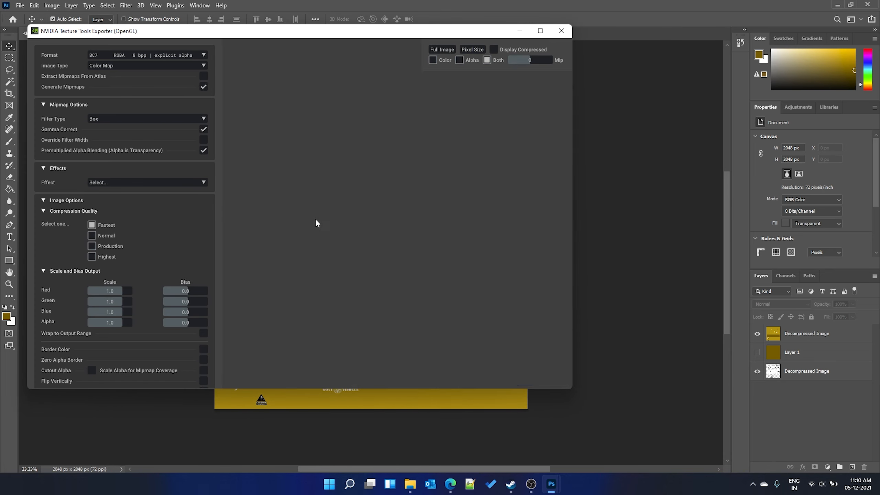
# - Review the available DDS compression formats, keep BC7 RGBA 8 bpp explicit alpha, and save the exported texture
pyautogui.click(165, 56)
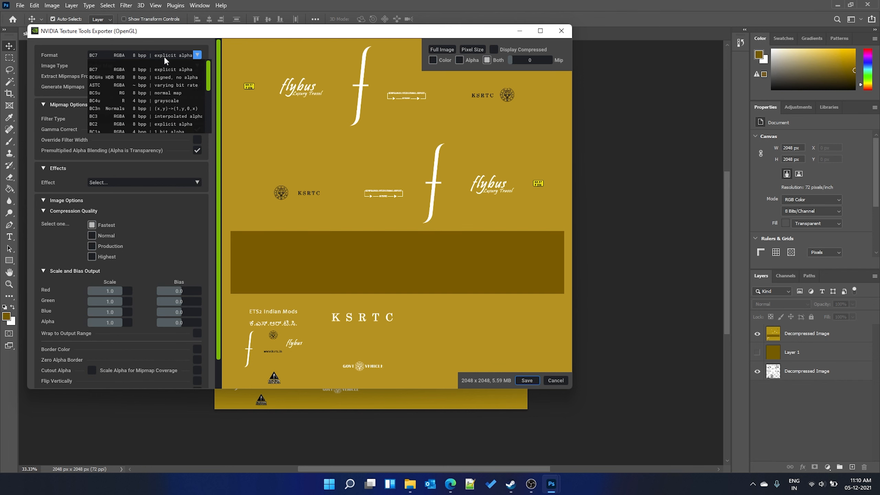
pyautogui.click(146, 58)
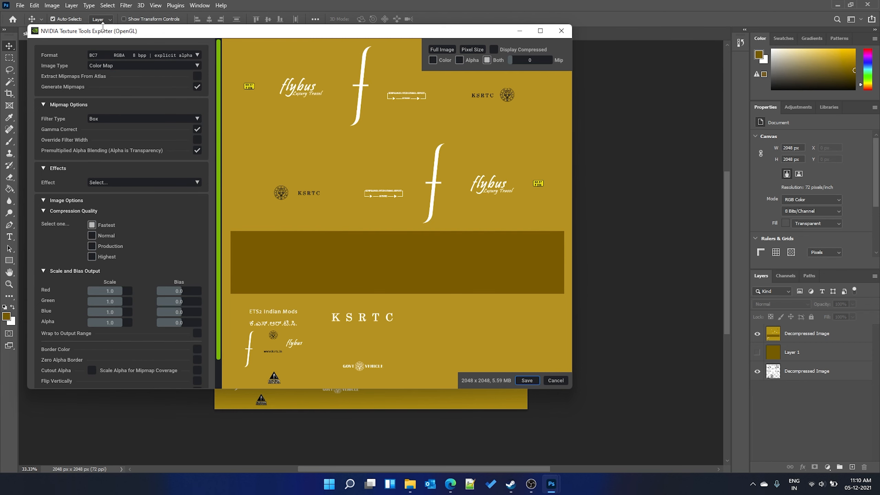
pyautogui.click(137, 57)
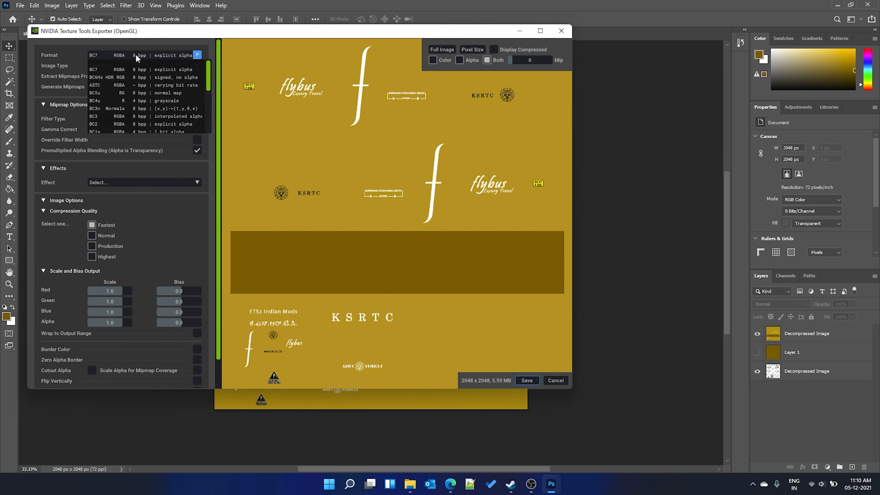
pyautogui.scroll(-3, 137, 80)
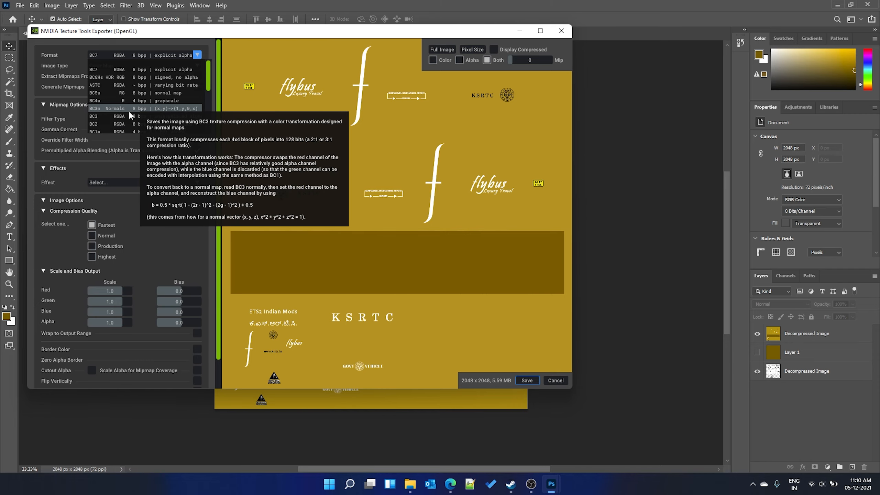
pyautogui.click(133, 58)
pyautogui.click(133, 58)
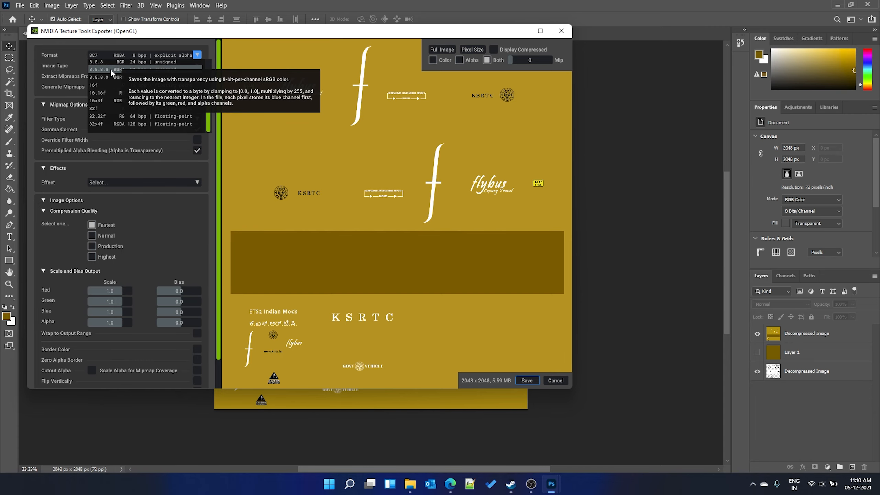
pyautogui.scroll(5, 113, 75)
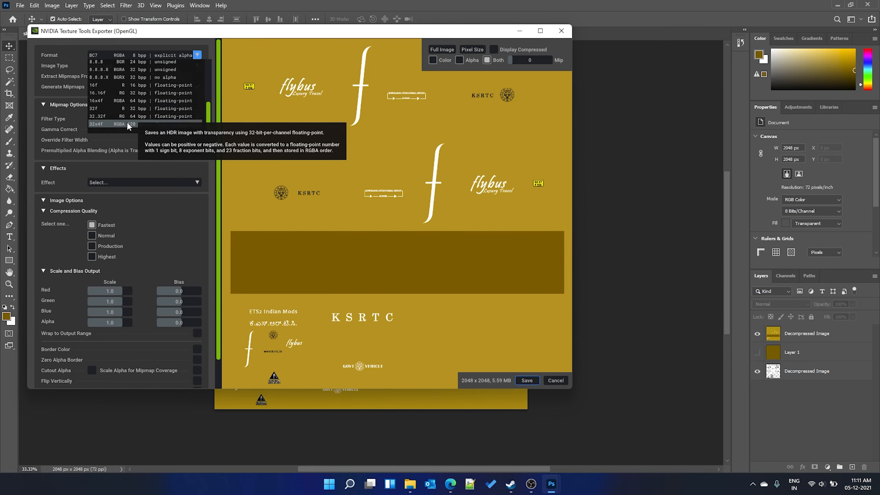
pyautogui.click(113, 75)
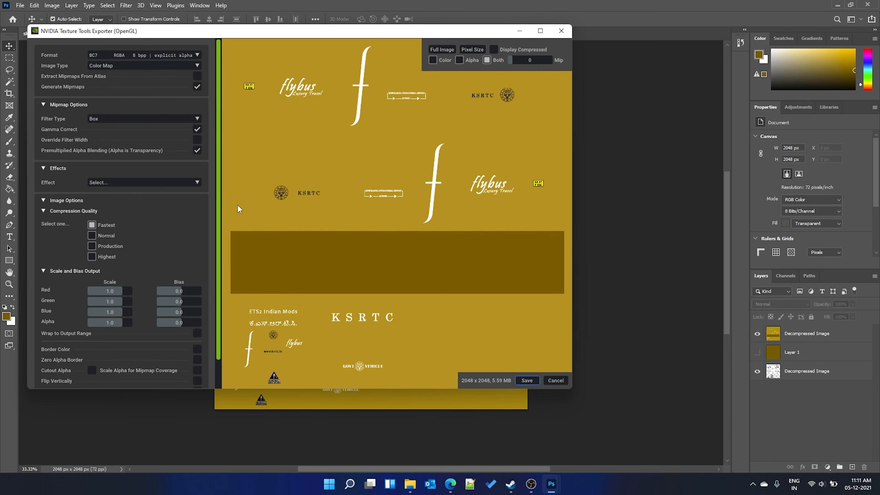
pyautogui.click(527, 381)
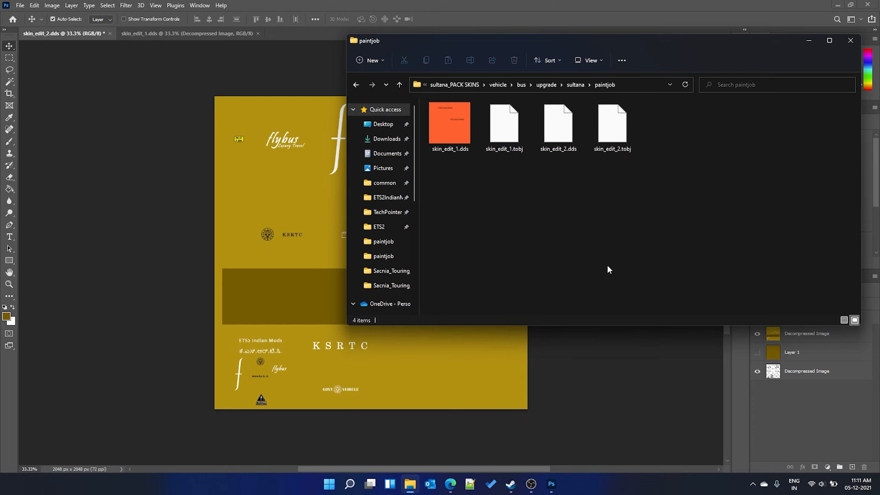
# - Check the exported skin_edit_2.dds against skin_edit_1.dds in the paintjob folder, and close Photoshop
pyautogui.click(467, 124)
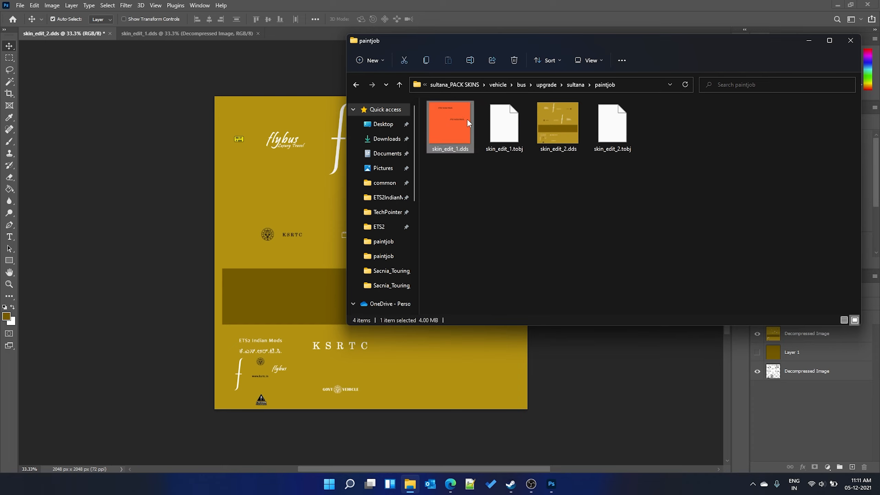
pyautogui.click(577, 108)
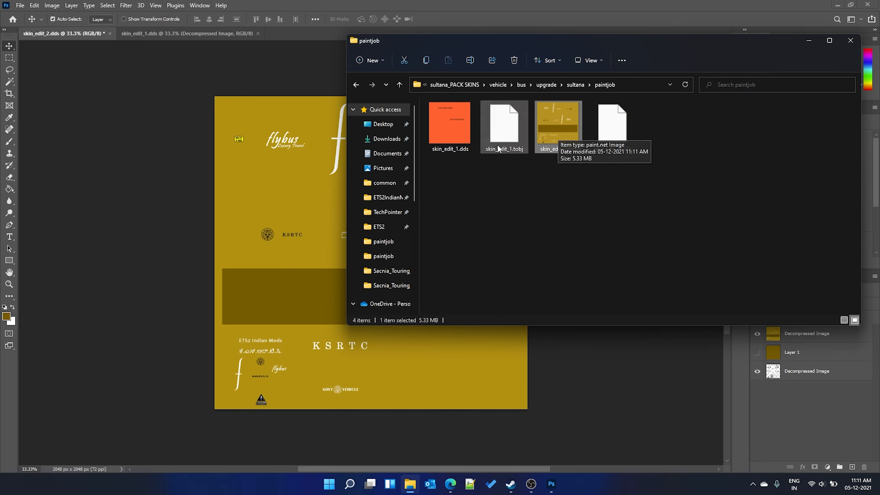
pyautogui.click(449, 141)
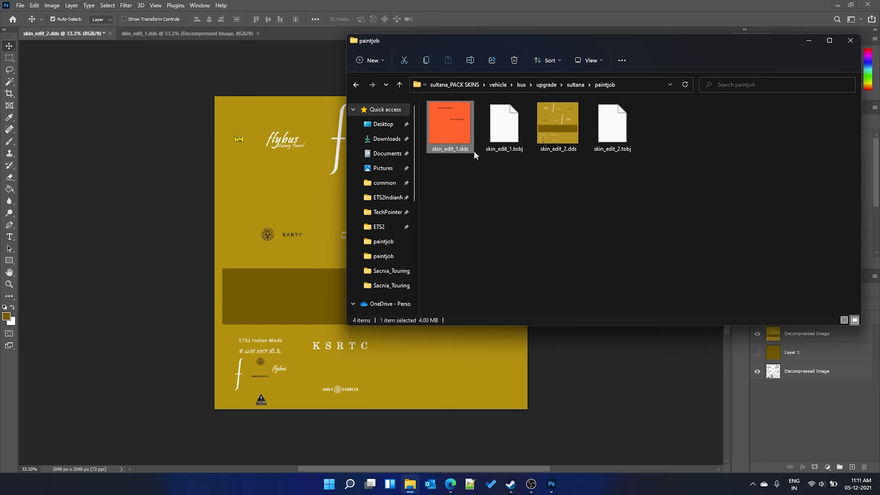
pyautogui.click(868, 4)
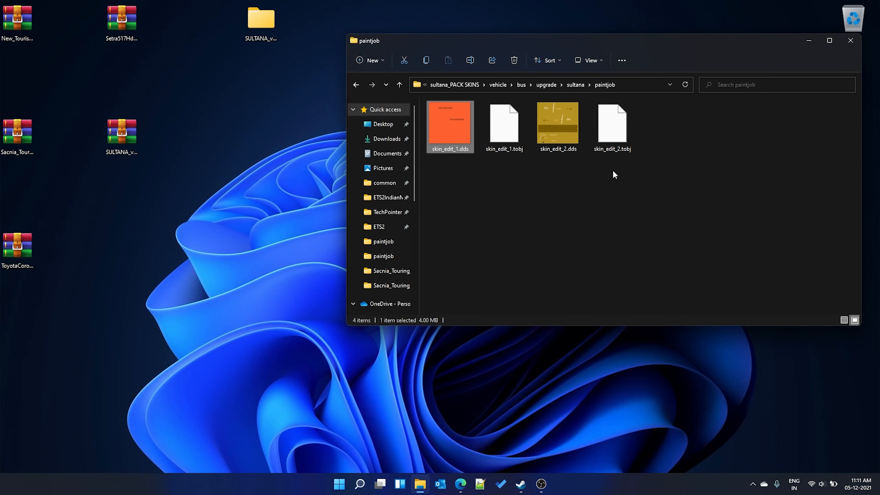
# - Go back to the sultana_PACK SKINS folder and look over its vehicle folder, manifest.sii and mod_description.txt
pyautogui.click(467, 84)
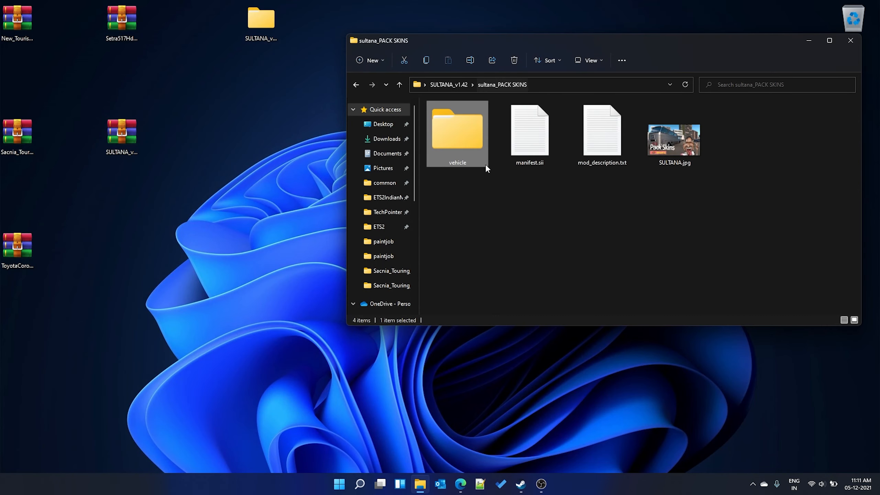
pyautogui.click(532, 180)
pyautogui.click(459, 146)
pyautogui.click(531, 146)
pyautogui.click(604, 155)
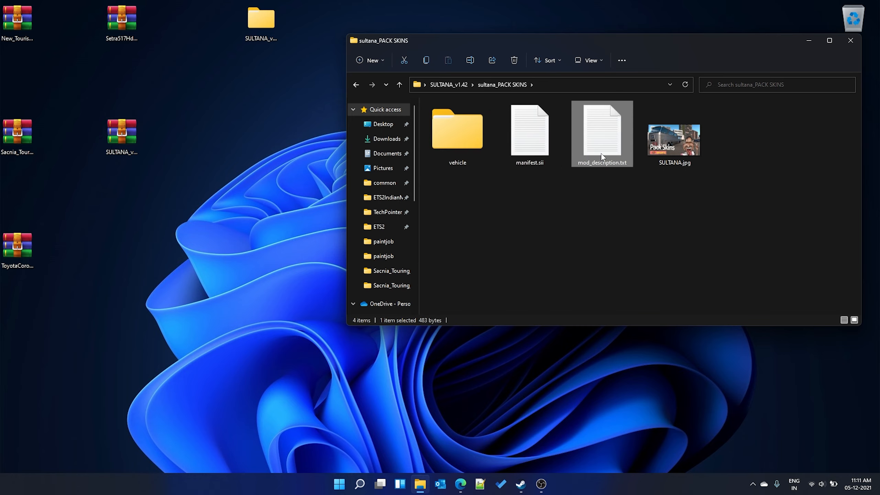
# - Open the mod's icon image SULTANA.jpg in Paint and enlarge it for editing
pyautogui.click(677, 150)
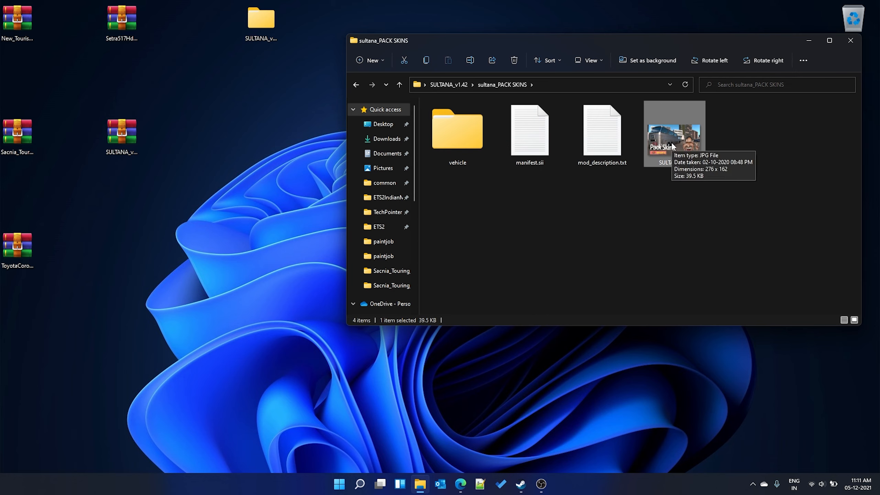
pyautogui.rightClick(672, 147)
pyautogui.moveTo(709, 188)
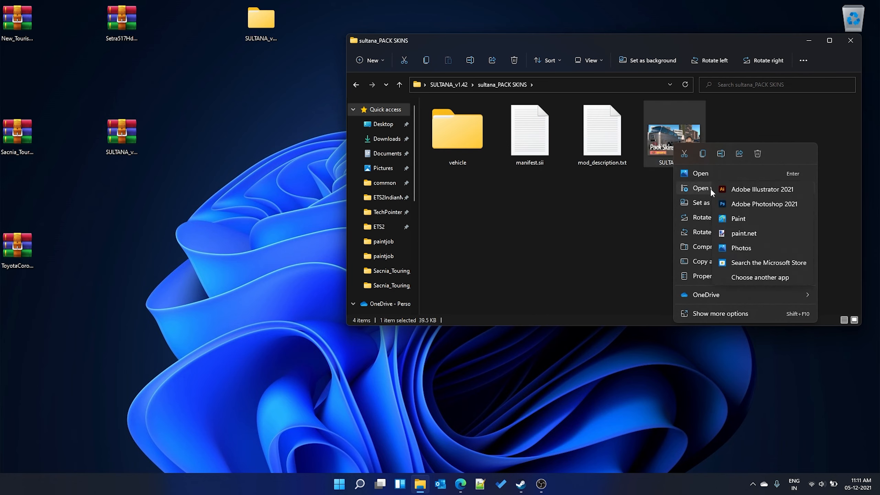
pyautogui.click(746, 222)
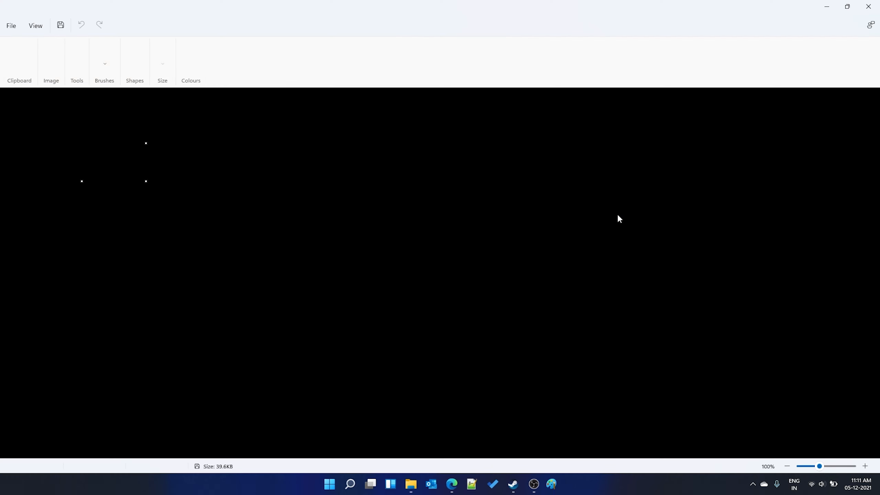
pyautogui.scroll(2, 337, 221)
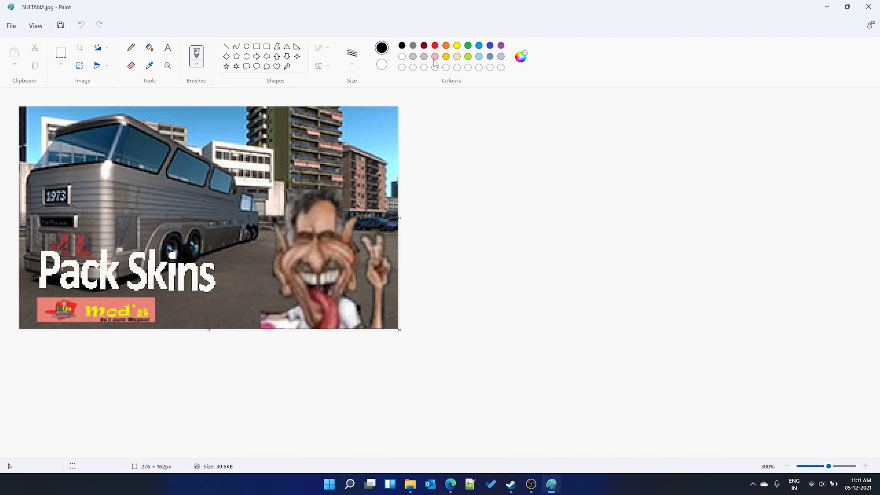
# - Draw the letters EIM freehand in yellow across the bus picture, and save and close SULTANA.jpg
pyautogui.click(457, 46)
pyautogui.moveTo(102, 167)
pyautogui.mouseDown()
pyautogui.moveTo(54, 213)
pyautogui.moveTo(138, 239)
pyautogui.mouseUp()
pyautogui.moveTo(68, 200); pyautogui.dragTo(151, 208)
pyautogui.moveTo(195, 175); pyautogui.dragTo(194, 230)
pyautogui.moveTo(163, 172); pyautogui.dragTo(241, 170)
pyautogui.moveTo(184, 233); pyautogui.dragTo(231, 236)
pyautogui.moveTo(260, 237)
pyautogui.mouseDown()
pyautogui.moveTo(268, 162)
pyautogui.moveTo(359, 243)
pyautogui.mouseUp()
pyautogui.click(869, 6)
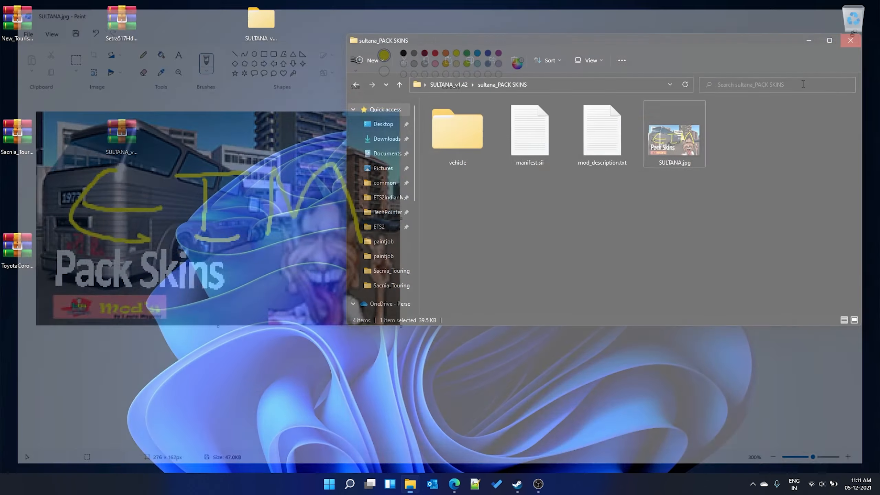
# - Open mod_description.txt to review its full description text, and close it without editing
pyautogui.click(616, 164)
pyautogui.doubleClick(617, 165)
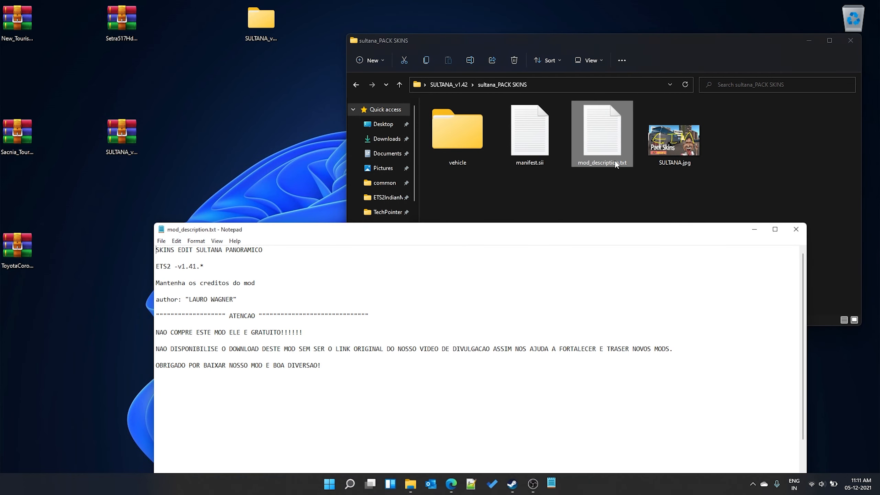
pyautogui.moveTo(338, 366); pyautogui.dragTo(156, 245)
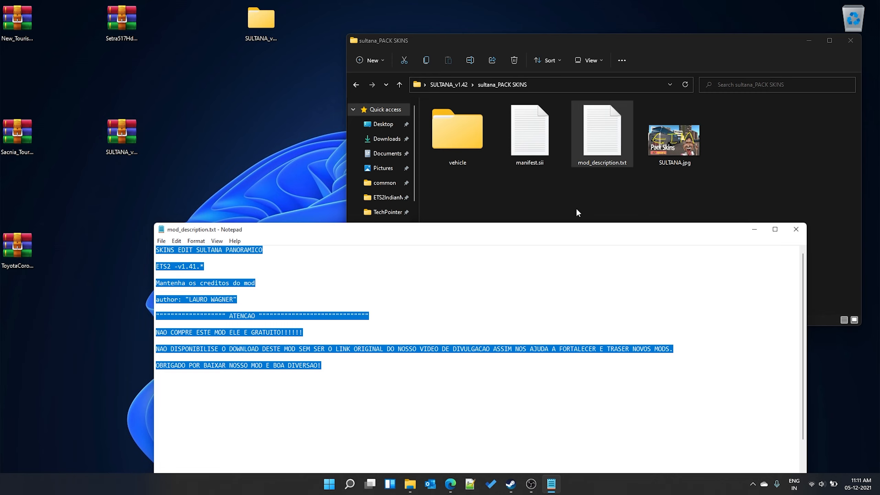
pyautogui.click(796, 230)
# - Open manifest.sii in Notepad and review its opening package lines and the package version comment
pyautogui.click(532, 145)
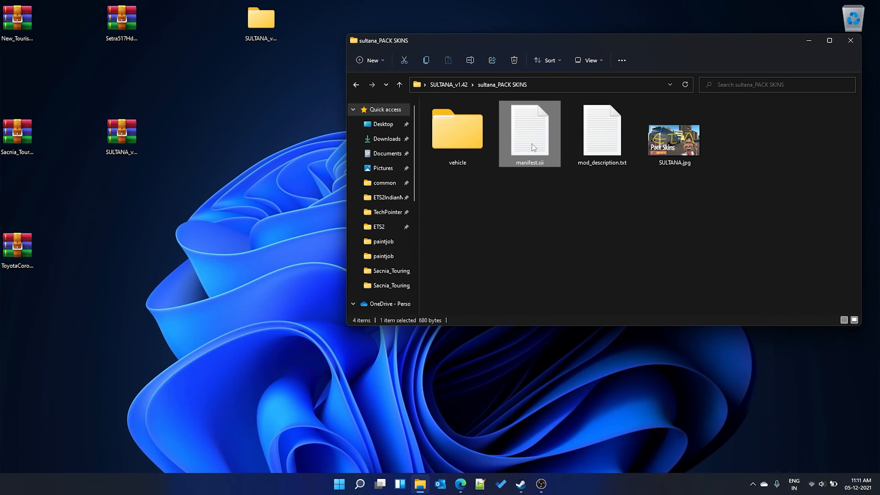
pyautogui.doubleClick(533, 145)
pyautogui.moveTo(354, 235); pyautogui.dragTo(453, 246)
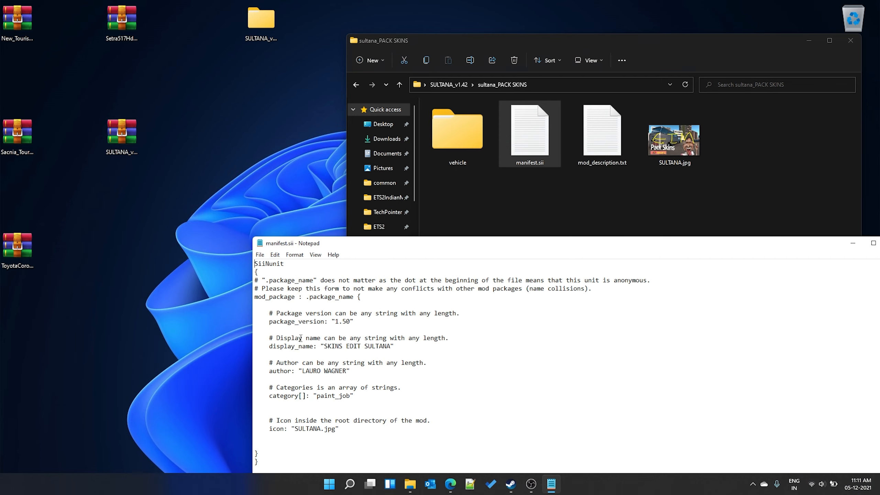
pyautogui.moveTo(270, 313); pyautogui.dragTo(460, 314)
pyautogui.click(272, 313)
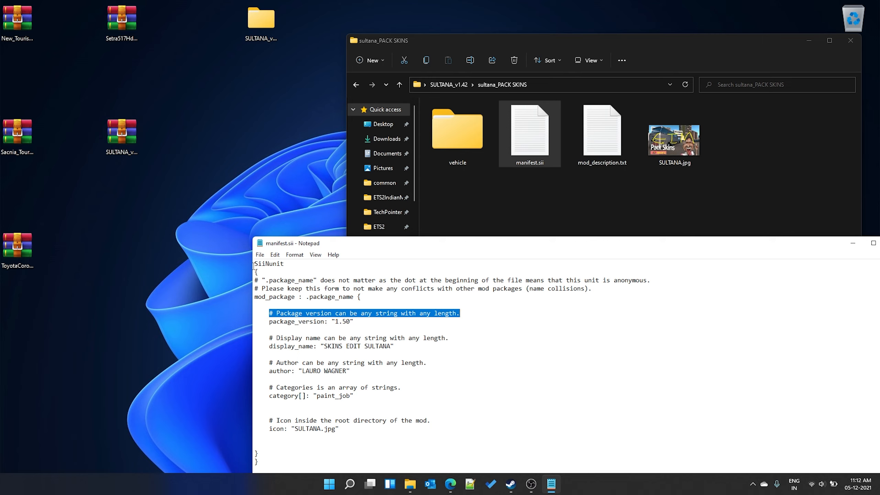
pyautogui.moveTo(254, 265); pyautogui.dragTo(362, 297)
pyautogui.click(303, 322)
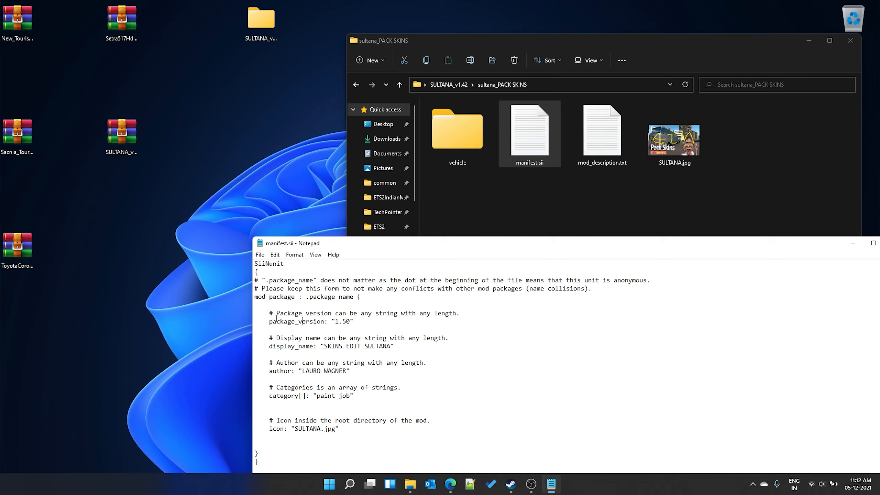
# - Set the package_version value in manifest.sii to "0.1"
pyautogui.moveTo(271, 322); pyautogui.dragTo(319, 322)
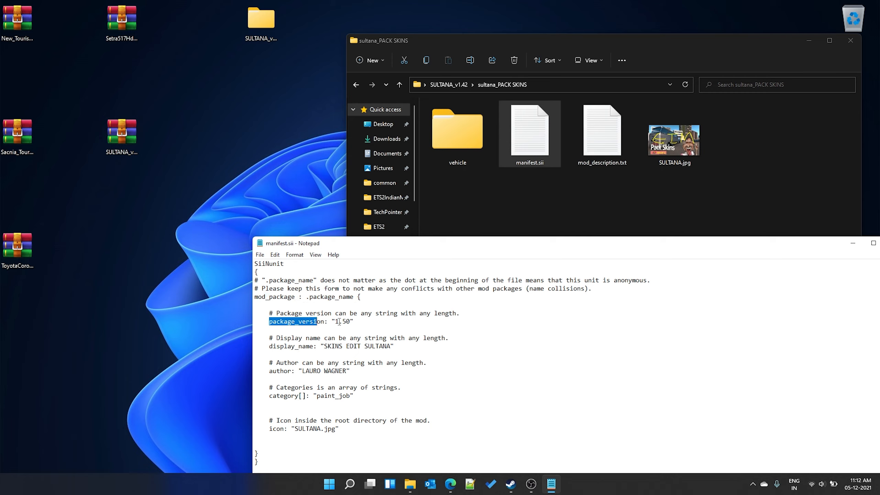
pyautogui.moveTo(336, 322); pyautogui.dragTo(351, 322)
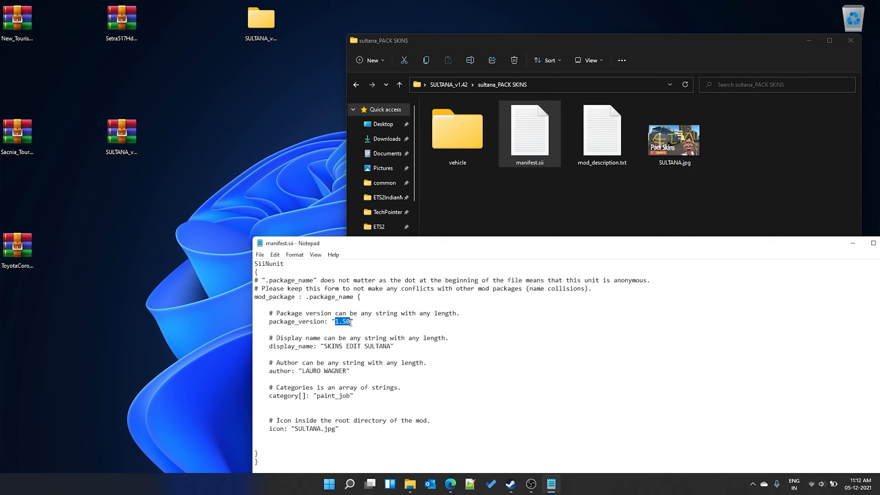
pyautogui.write('0.1')
# - Replace the display_name value in manifest.sii with "KSRTDC Skin for Sultana"
pyautogui.moveTo(324, 346); pyautogui.dragTo(391, 347)
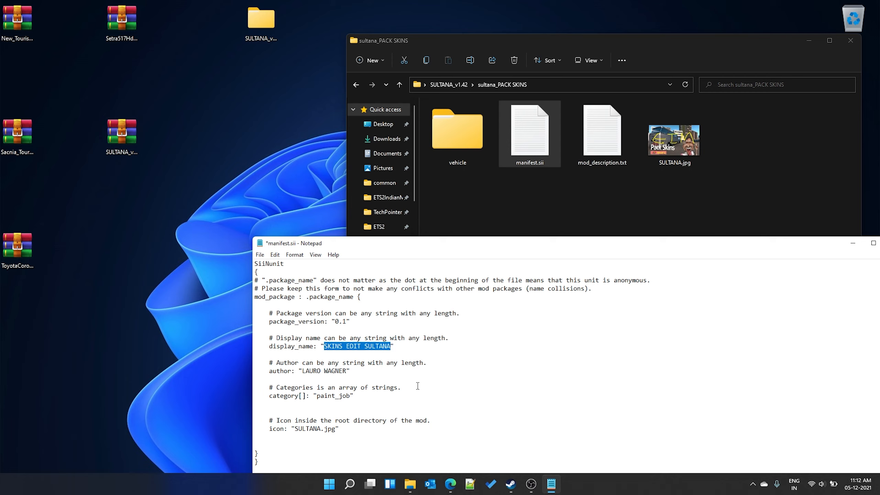
pyautogui.write('KS')
pyautogui.write('RTDC Skin for Su')
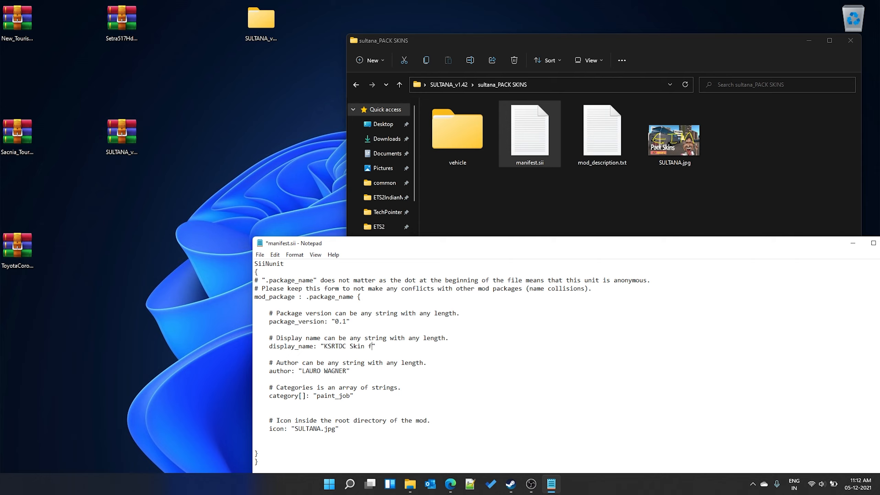
pyautogui.write('ltana')
# - Replace the author value in manifest.sii with "ETS2 Indian Mods"
pyautogui.moveTo(303, 371); pyautogui.dragTo(343, 372)
pyautogui.write('ETS@')
pyautogui.press('BackSpace')
pyautogui.press('BackSpace')
pyautogui.write('2 Indian Mods')
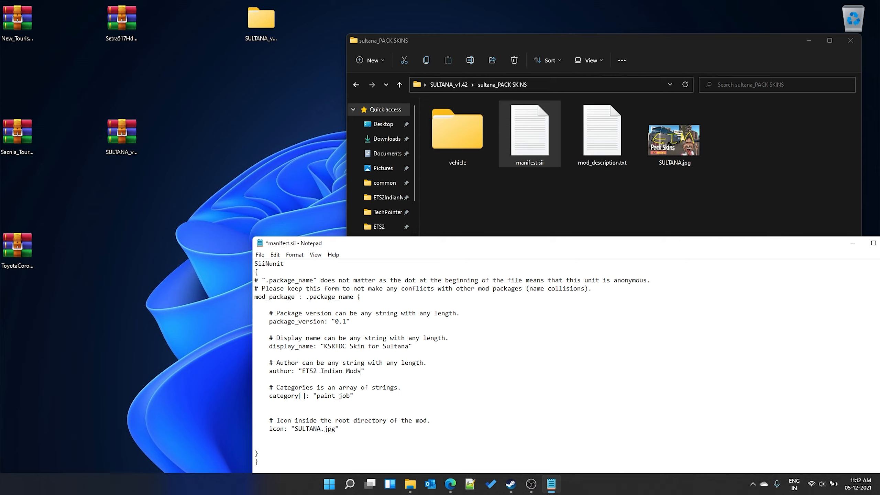